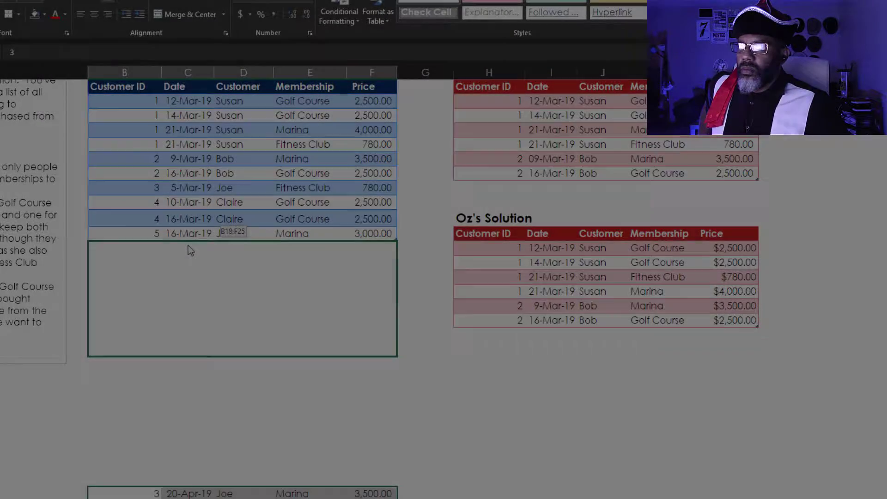
Step: Paste the eight new transactions below the source table and refresh all queries
type("3\t20-Apr-19\tJoe\tMarina\t3,500.00 6\t5-Mar-19\tBonnie\tMarina\t3,150.00 7\t19-Mar-19\tDenise\tGolf Course\t2,275.00 7\t19-Mar-19\tDenise\tGolf Course\t2,275.00 8\t22-Mar-19\tEllen\tMarina\t3,500.00 8\t2-Apr-19\tEllen\tGolf Course\t2,445.00 9\t6-Mar-19\tLois\tMarina\t3,250.00 10\t11-Jan-19\tJim\tFitness Club\t900.00")
scroll(406, 465, "up", 2)
left_click(451, 493)
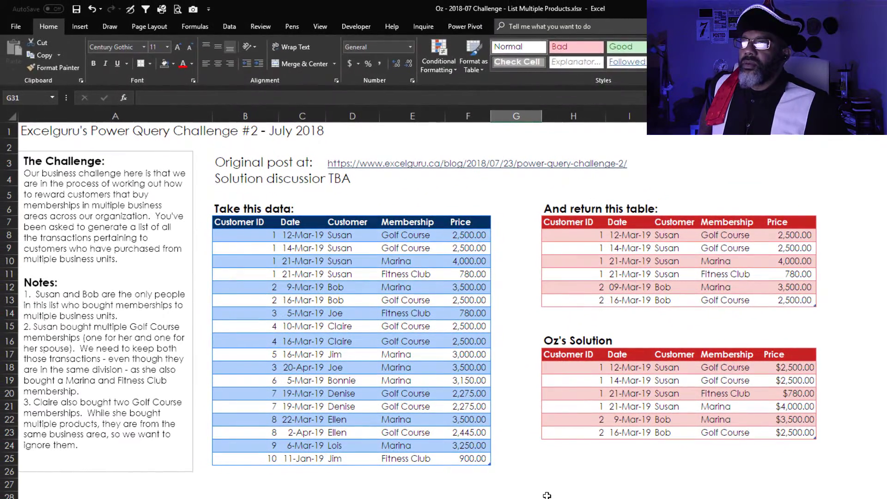
left_click(218, 21)
left_click(199, 51)
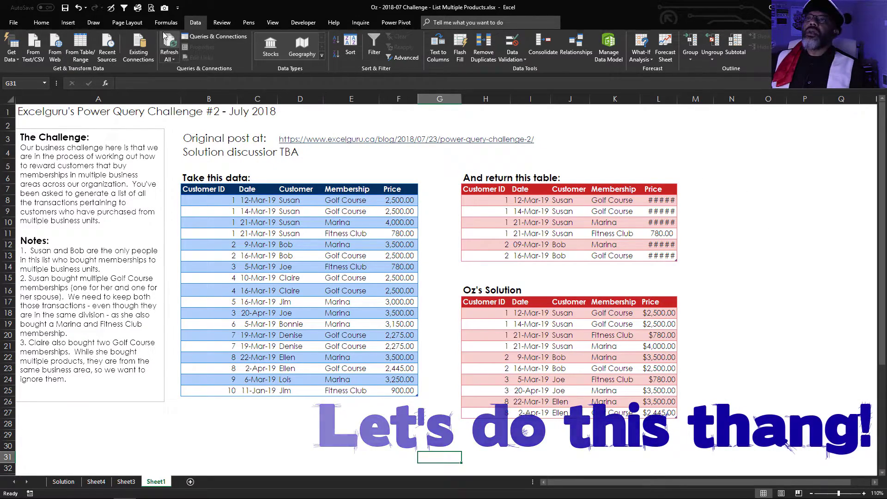
Step: Open the Transactions query in the Power Query Editor from Queries & Connections
left_click(215, 36)
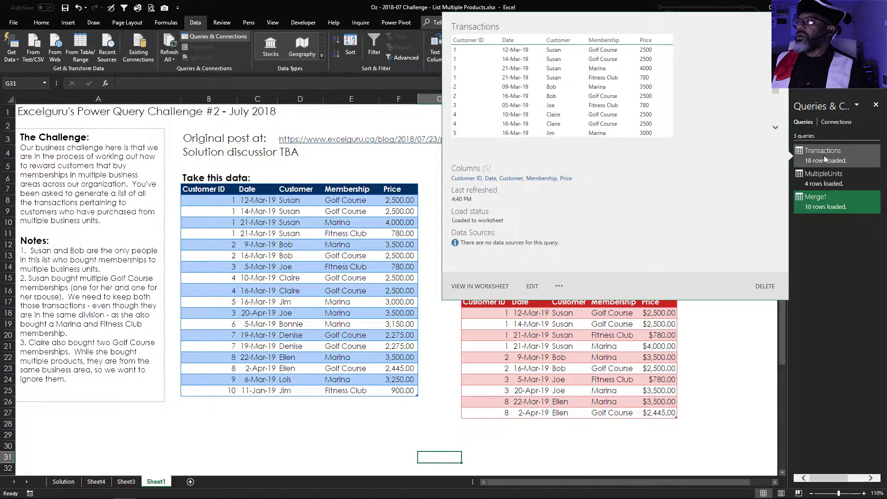
left_click(284, 243)
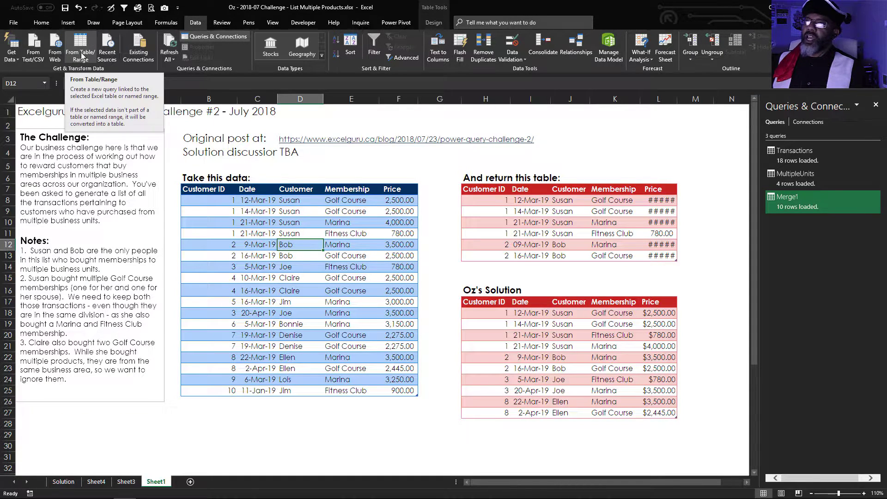
mouse_move(803, 154)
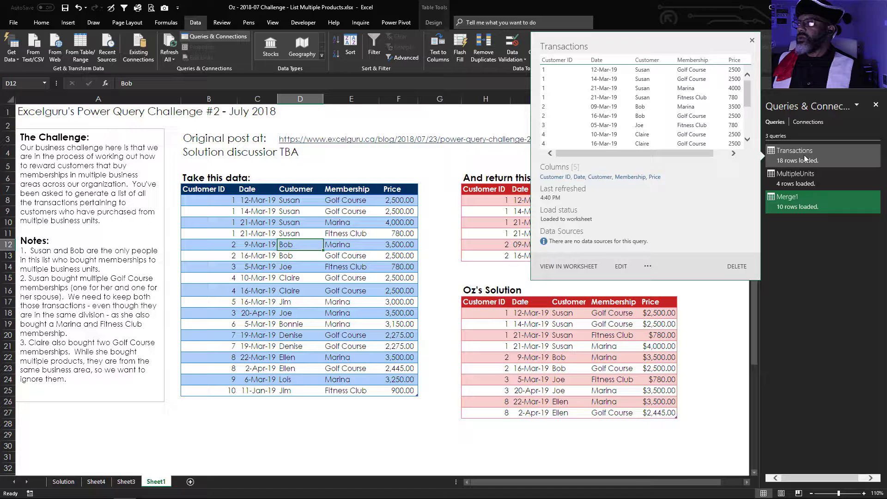
left_click(621, 267)
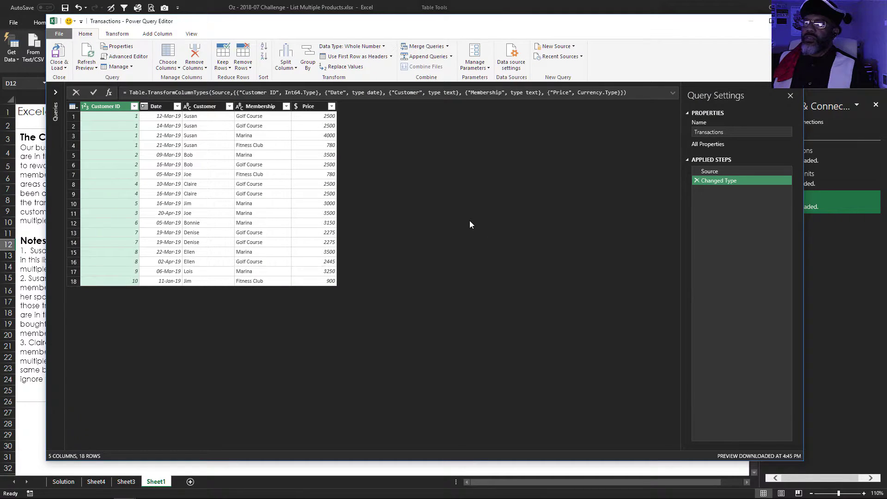
Step: Review the Transactions Source and Changed Type steps, then switch to the MultipleUnits query
left_click(713, 174)
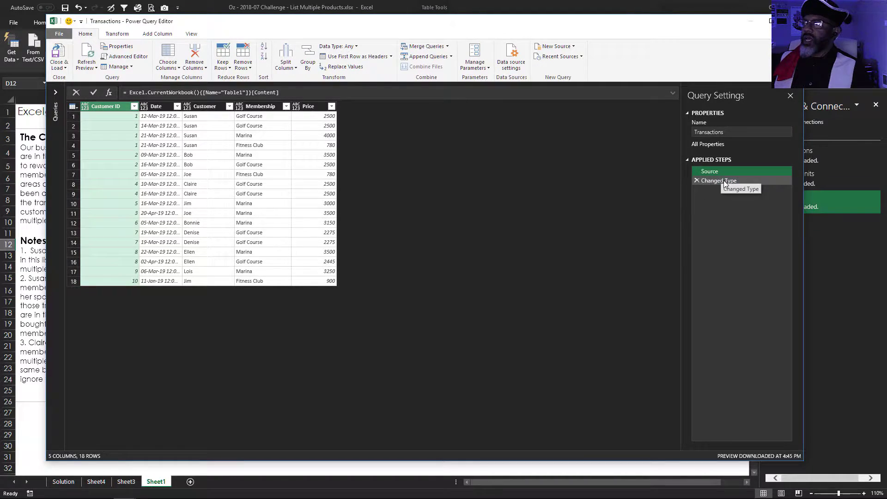
left_click(723, 181)
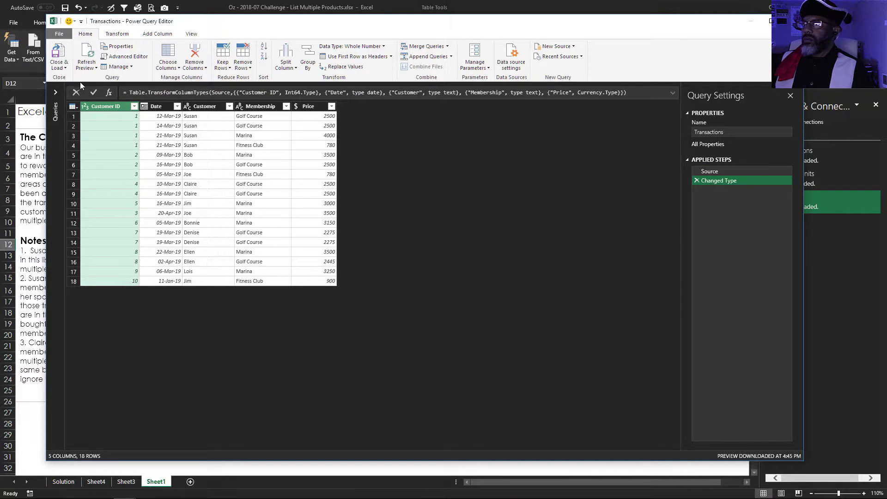
left_click(57, 90)
left_click(83, 113)
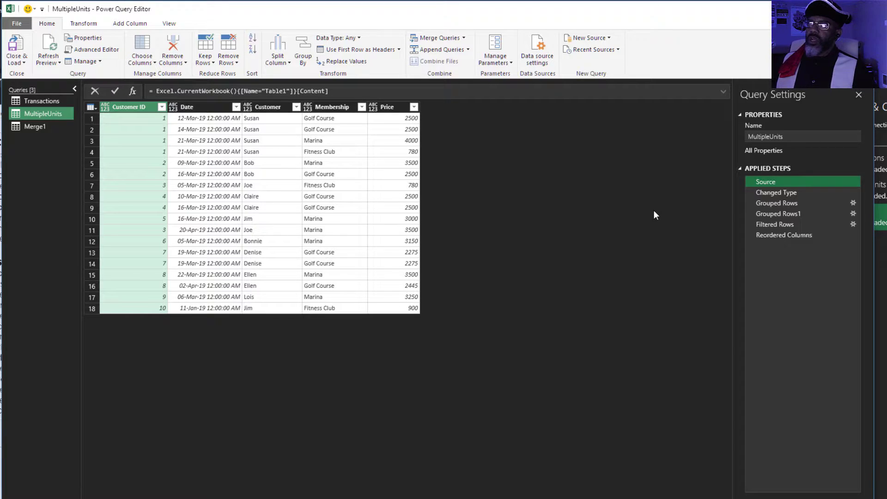
Step: Step from Changed Type to Grouped Rows, grouping by Customer, Membership and Customer ID with a distinct Count
left_click(768, 195)
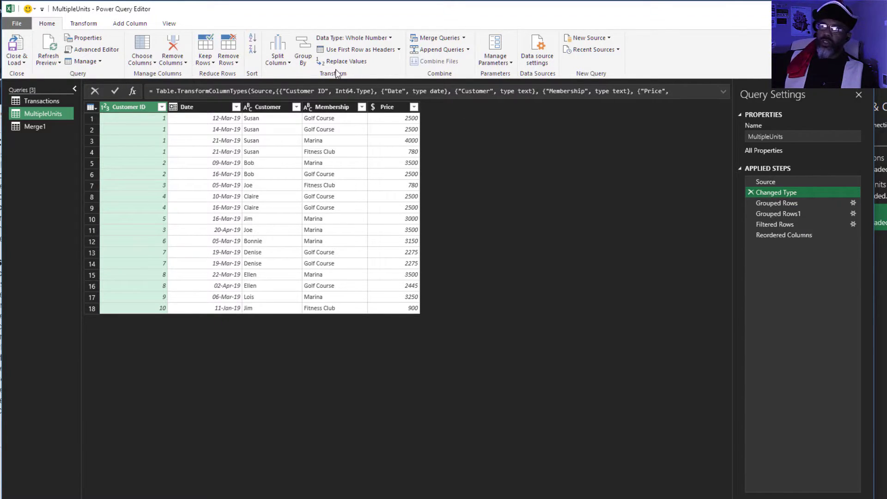
left_click(852, 203)
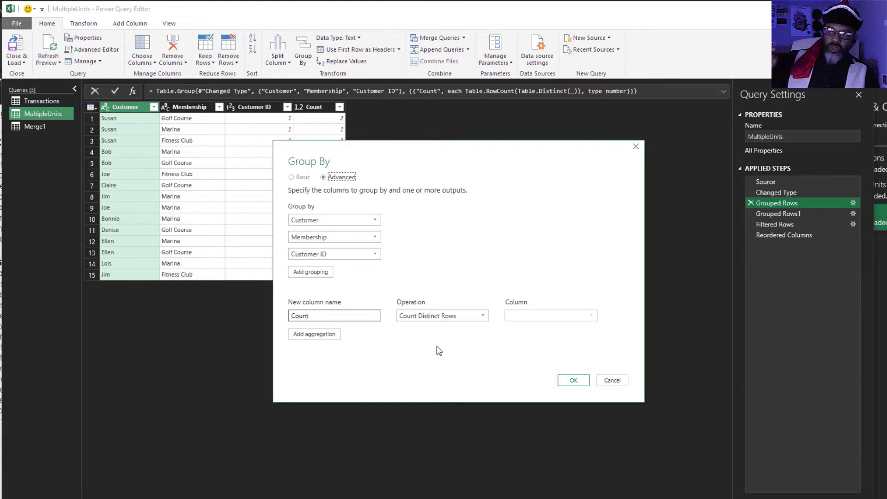
left_click(576, 381)
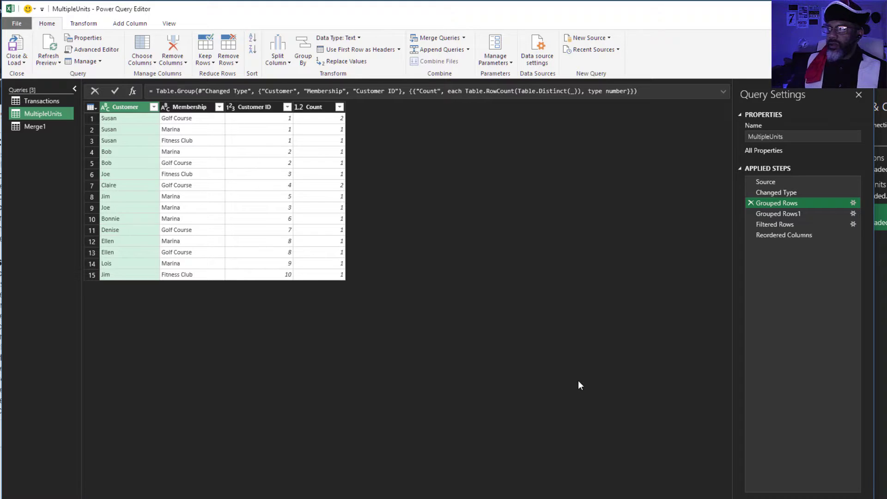
Step: Review the Grouped Rows1 settings: group by Customer and Customer ID with a distinct-row Count
left_click(852, 214)
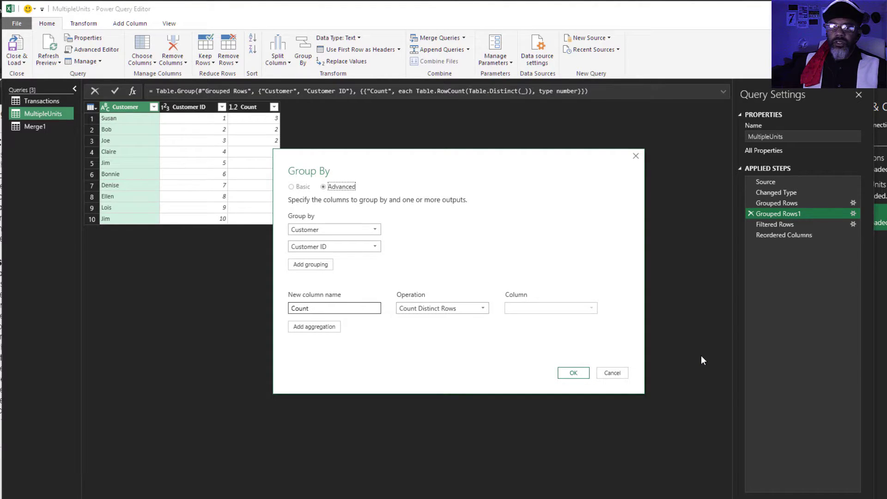
left_click(572, 374)
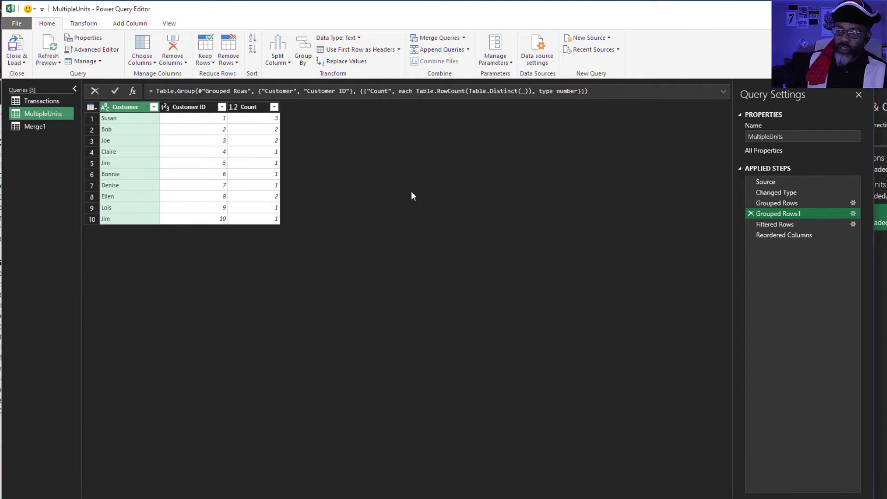
Step: Inspect the Count filter and the Filtered Rows condition (Count not 1), then view Reordered Columns
left_click(274, 107)
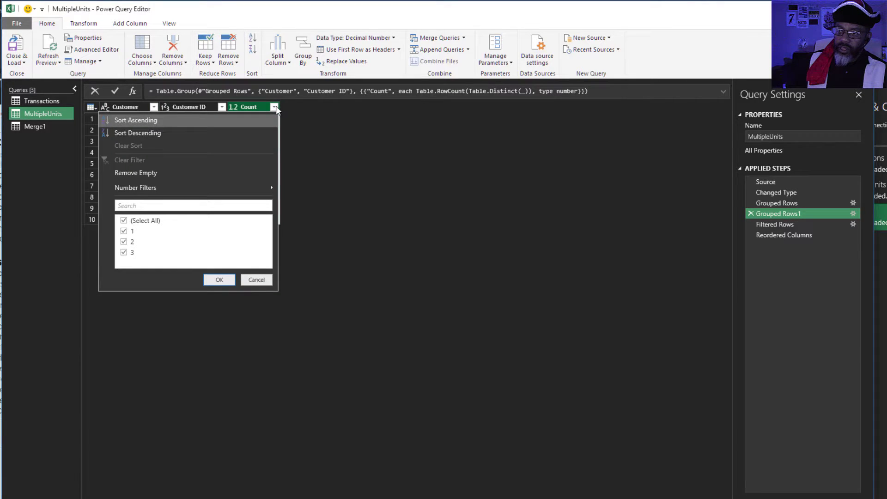
left_click(253, 281)
left_click(852, 224)
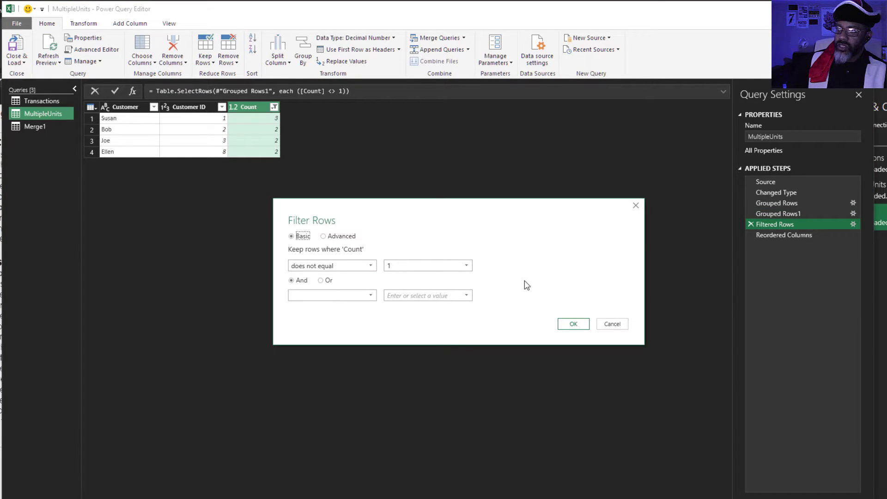
left_click(612, 326)
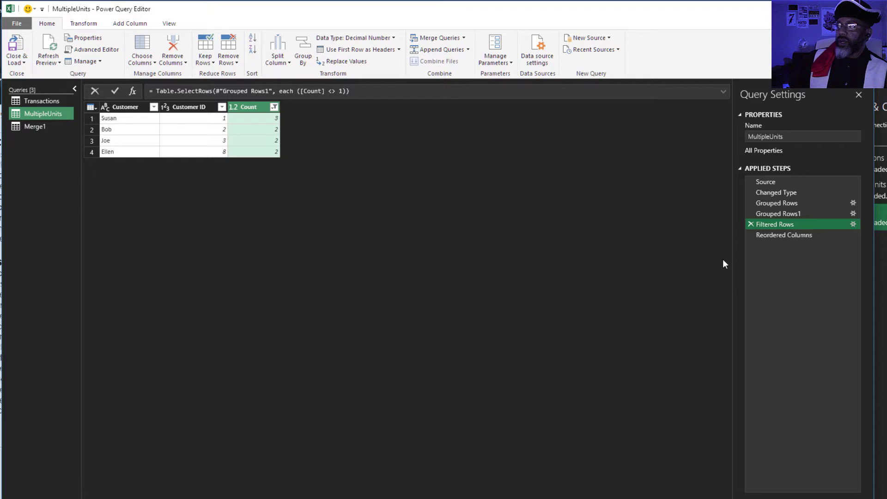
left_click(786, 235)
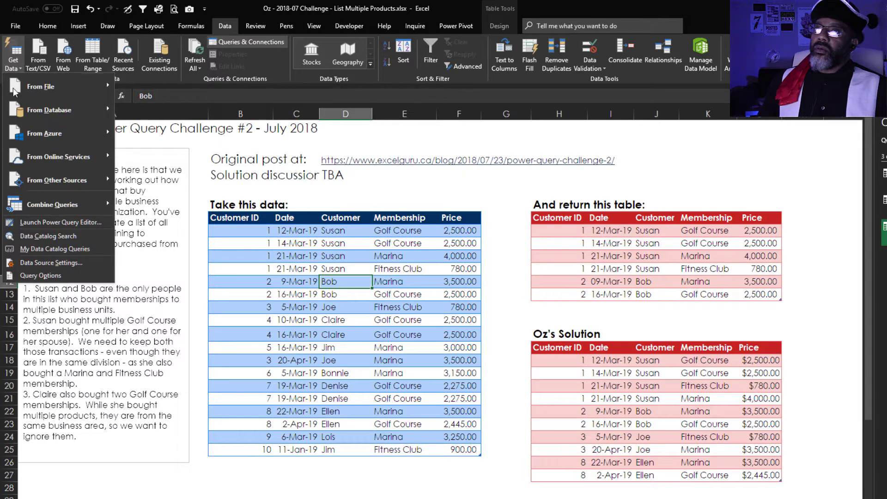
Step: Merge MultipleUnits with Transactions on Customer ID into a new Merge2 query
mouse_move(33, 208)
left_click(142, 207)
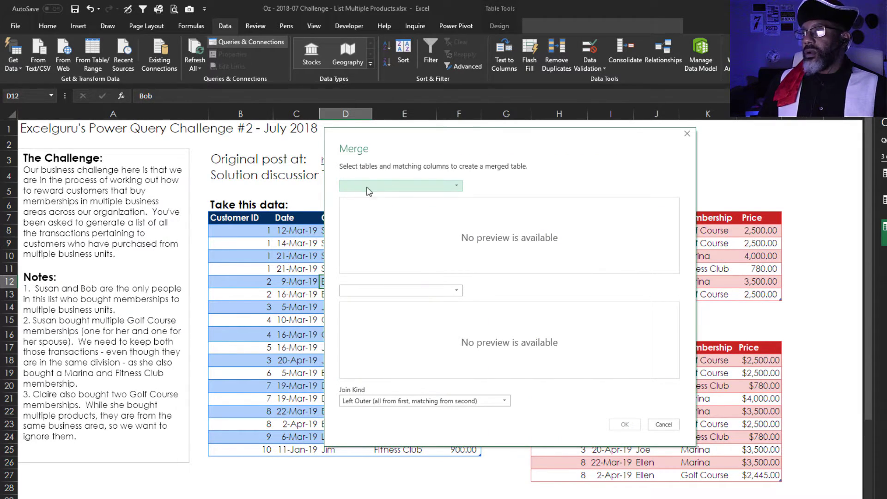
left_click(379, 190)
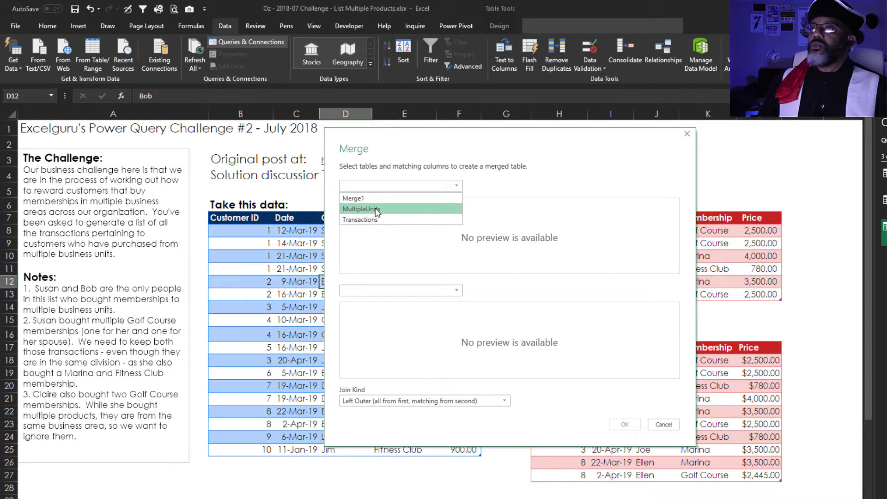
left_click(377, 210)
left_click(375, 291)
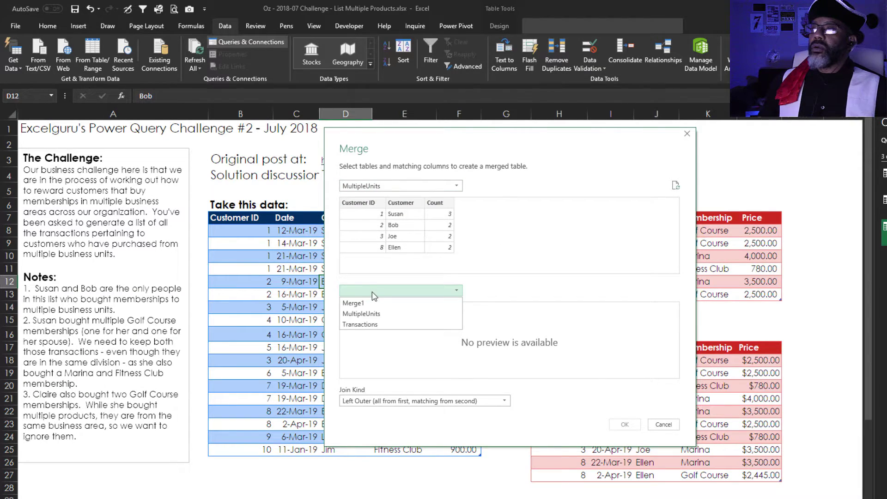
left_click(369, 325)
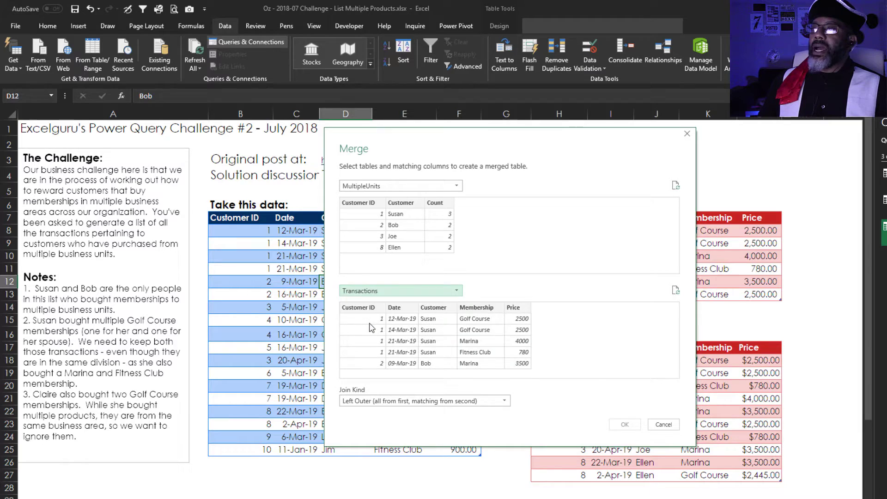
left_click(363, 307)
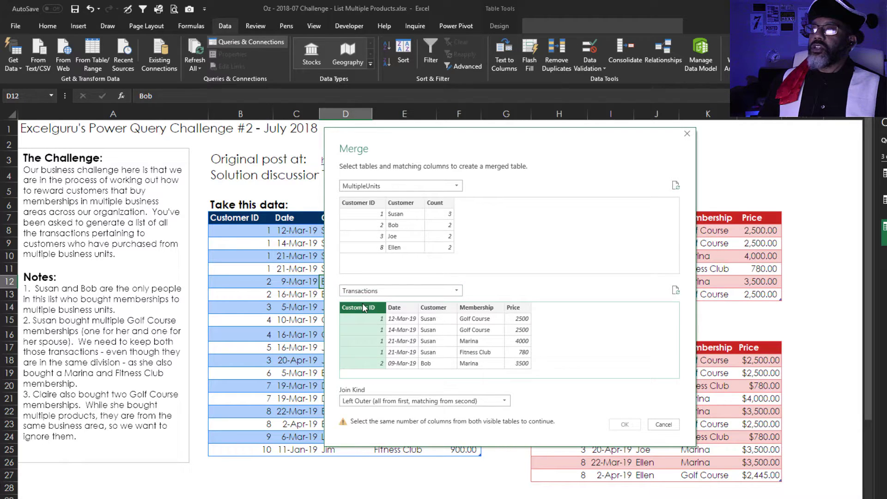
left_click(364, 205)
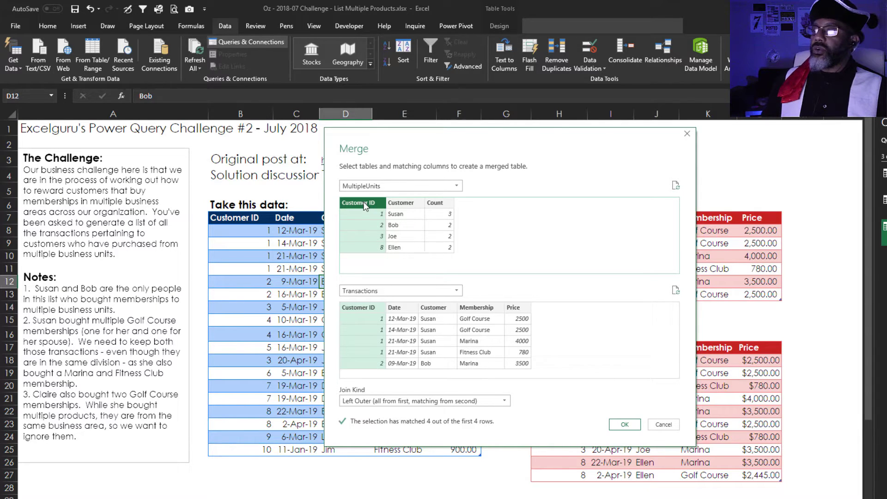
left_click(624, 424)
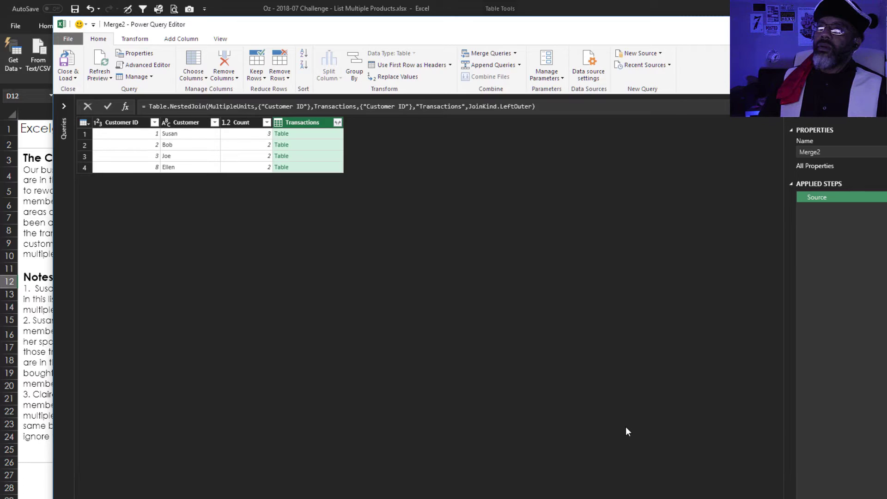
Step: Expand the Transactions Date, Membership and Price columns, then load Merge2 to a worksheet
left_click(337, 123)
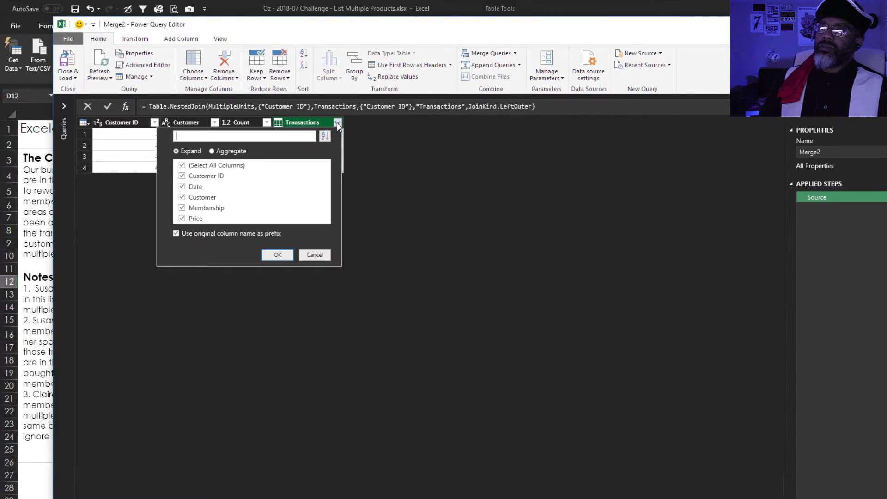
left_click(182, 176)
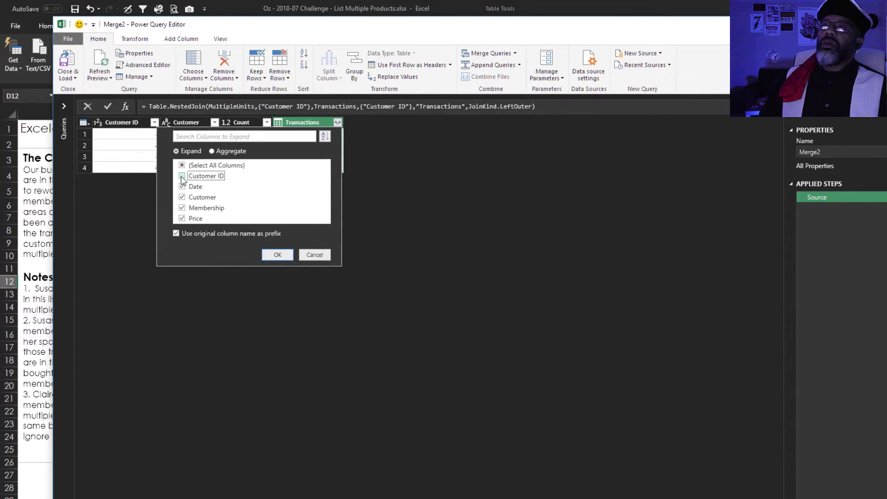
left_click(182, 197)
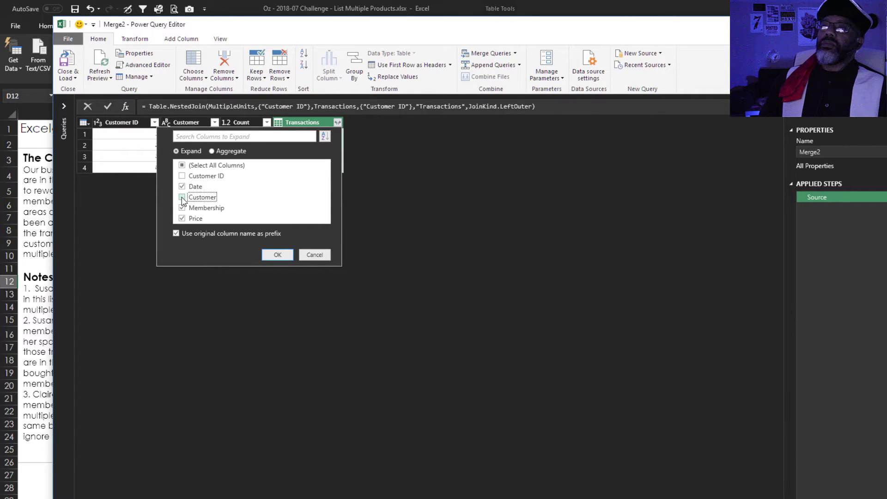
left_click(176, 233)
left_click(278, 255)
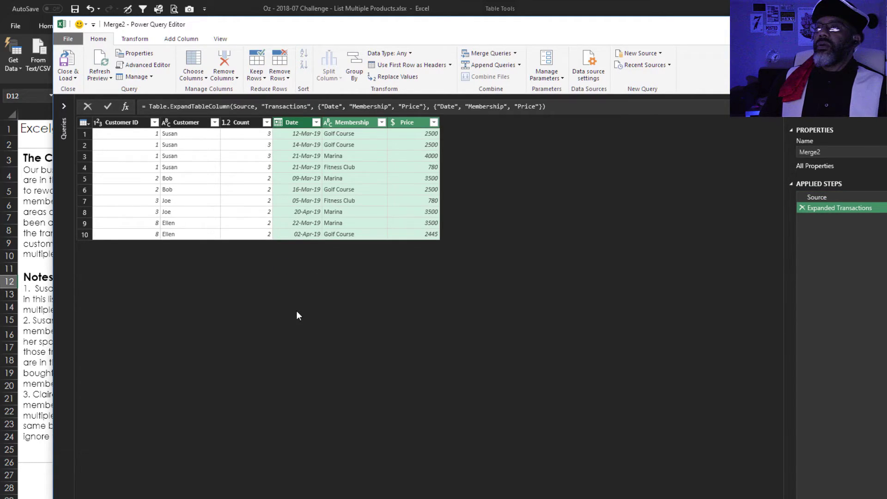
left_click(67, 65)
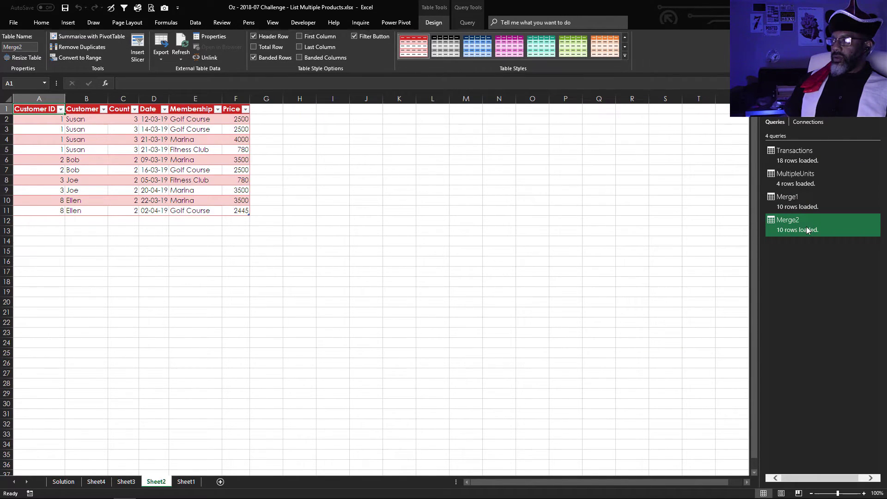
Step: Remove the Count column from Merge2 and load the result back to Sheet2
mouse_move(805, 231)
left_click(585, 336)
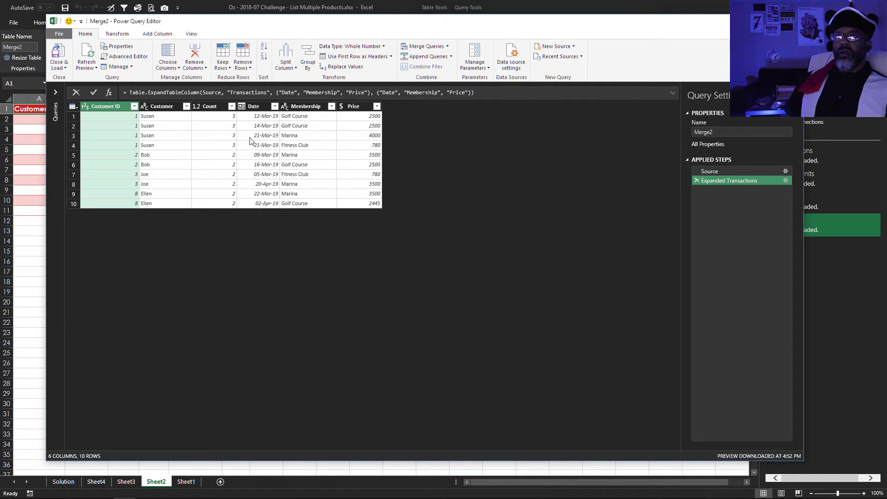
left_click(213, 107)
right_click(208, 106)
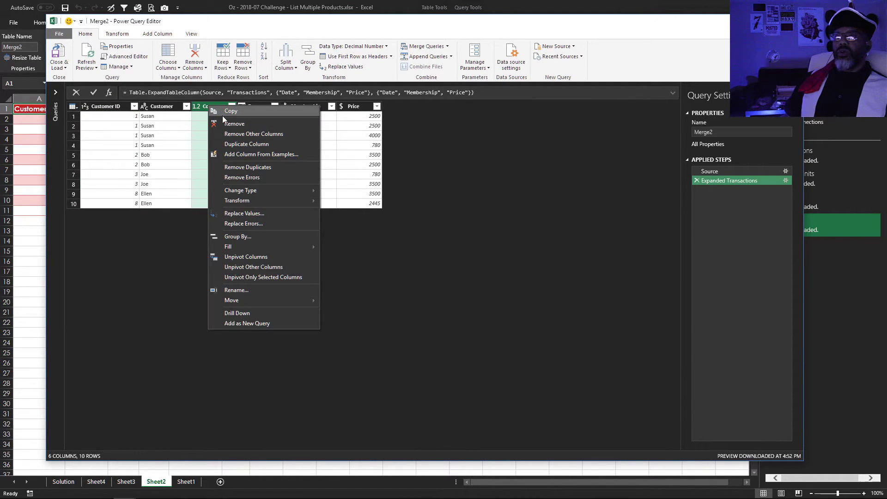
left_click(226, 124)
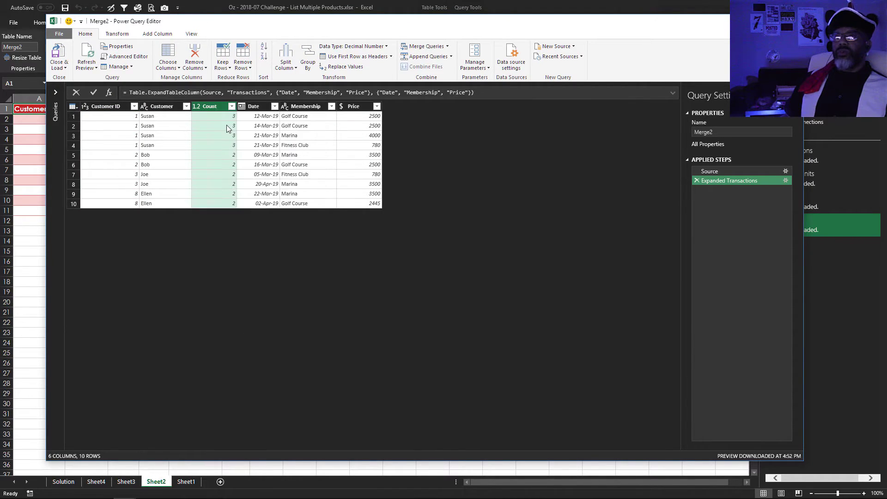
left_click(61, 54)
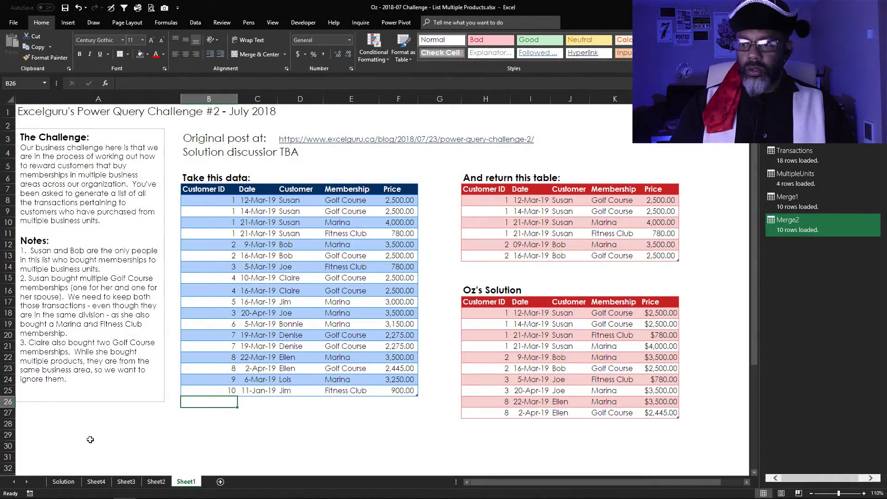
Step: Add a row for customer ID 11, Martin, 7-Feb-19, Marina membership, then refresh all queries
type("11")
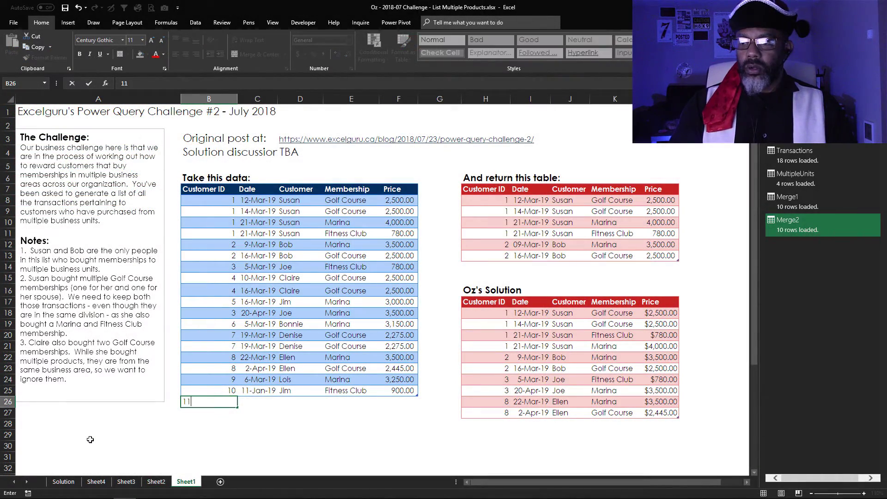
key("Tab")
type("7-Feb-19")
key("Tab")
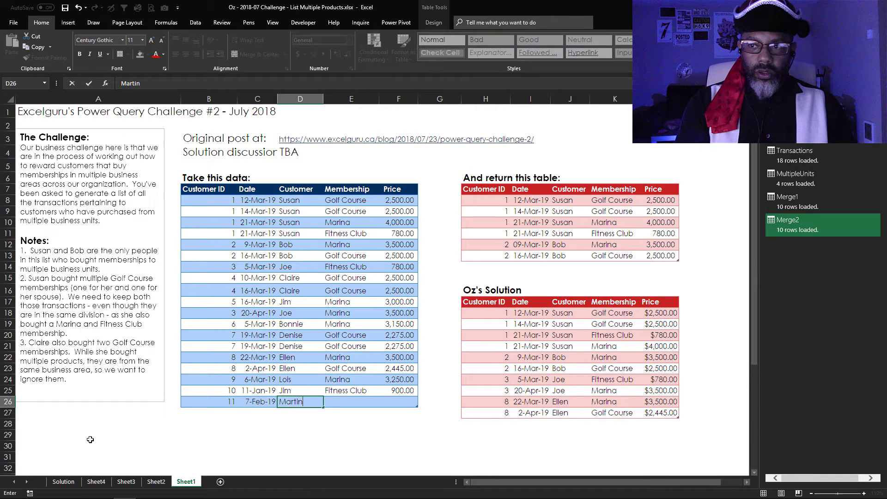
type("Martin")
key("Tab")
type("M")
key("Tab")
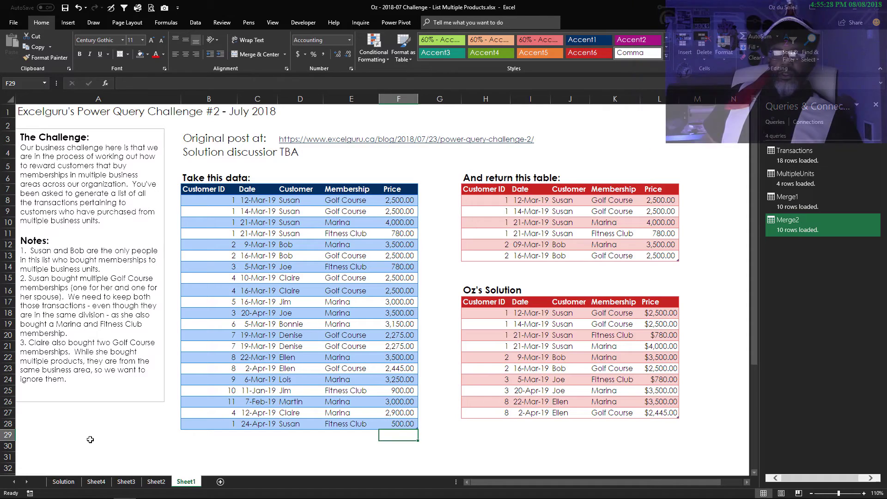
left_click(195, 22)
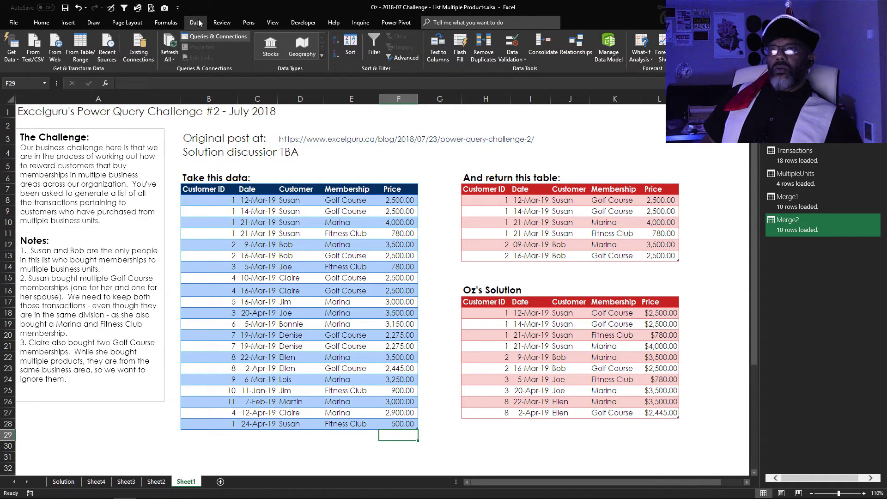
left_click(170, 42)
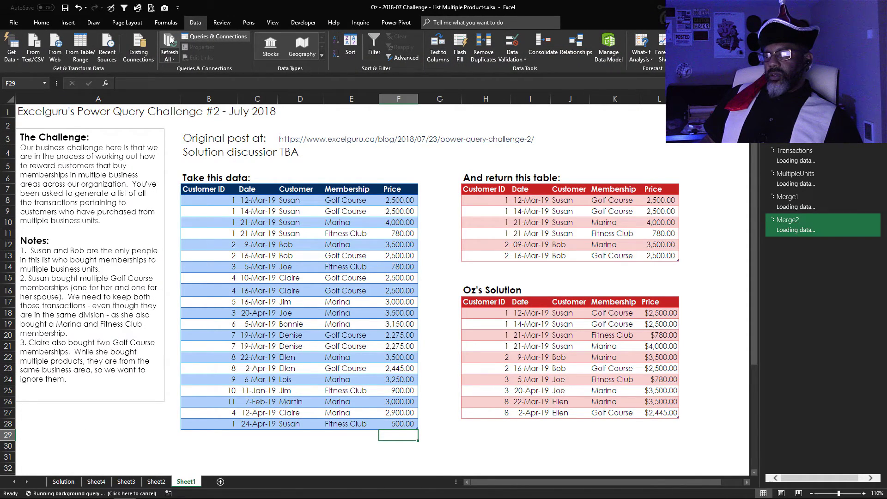